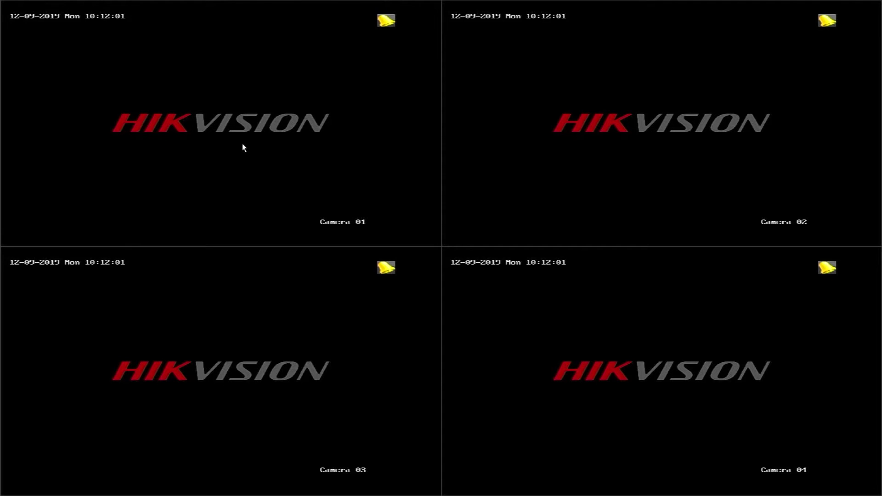
# Step: Open the main menu from the live view and unlock it with the admin pattern
pyautogui.rightClick(330, 178)
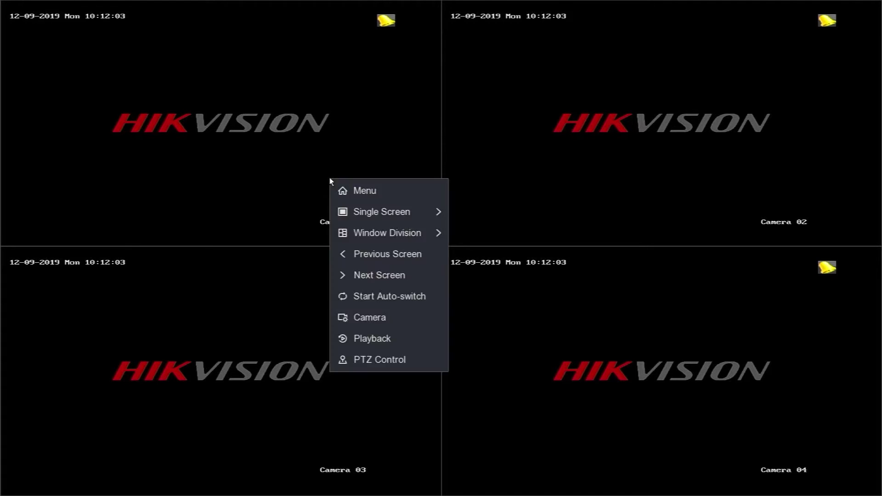
pyautogui.click(370, 193)
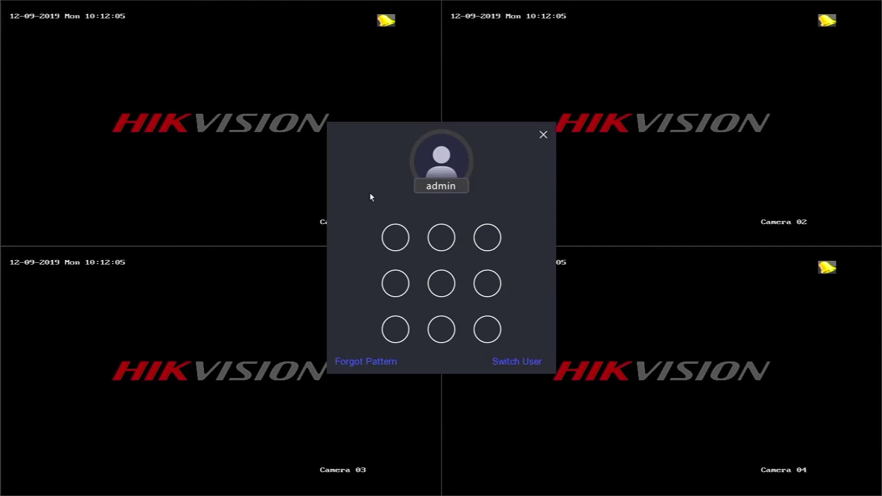
pyautogui.moveTo(441, 238); pyautogui.dragTo(487, 330)
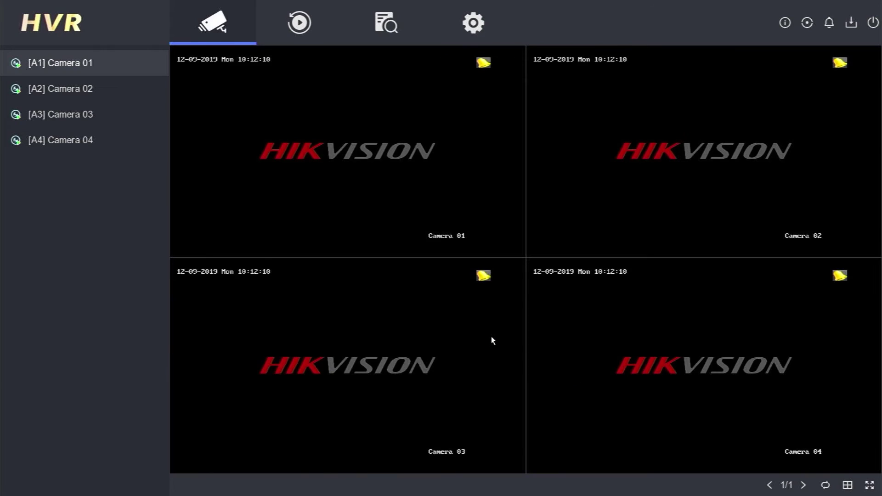
pyautogui.click(490, 335)
# Step: Go to the System > General configuration page
pyautogui.click(484, 112)
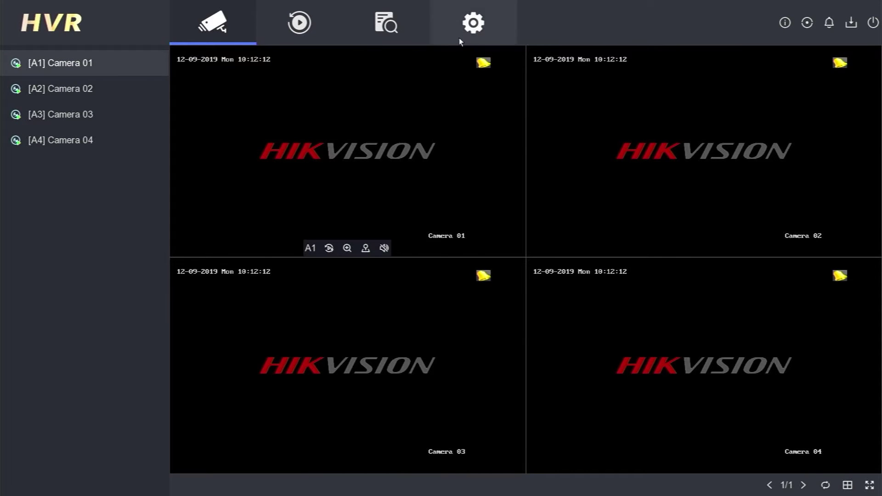
pyautogui.click(473, 23)
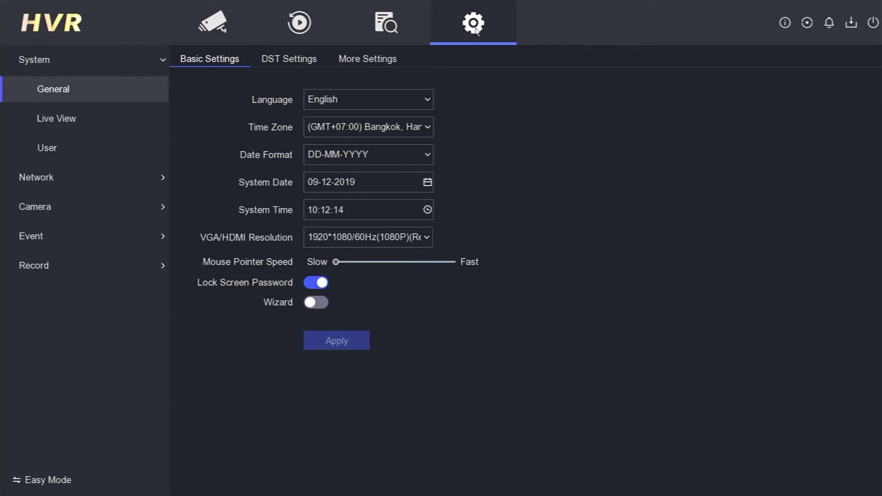
pyautogui.click(55, 65)
# Step: Check that the time zone is GMT+07:00 and switch the page to Easy Mode
pyautogui.click(372, 127)
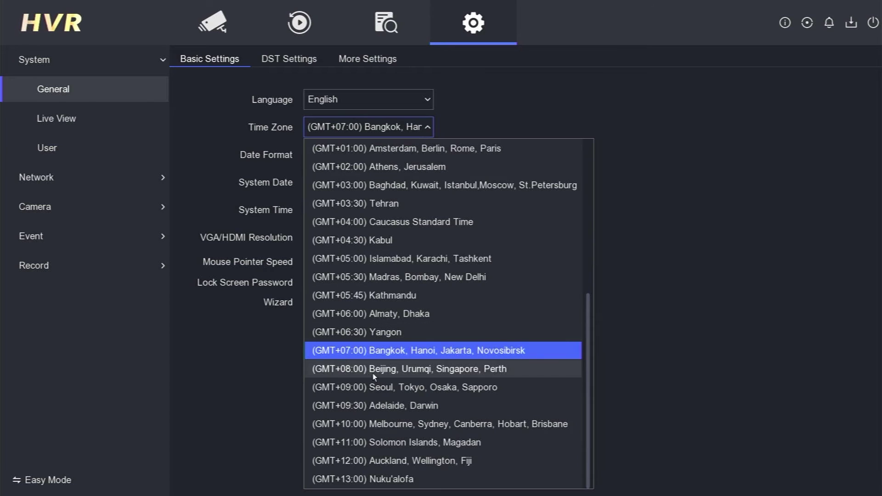
pyautogui.click(354, 353)
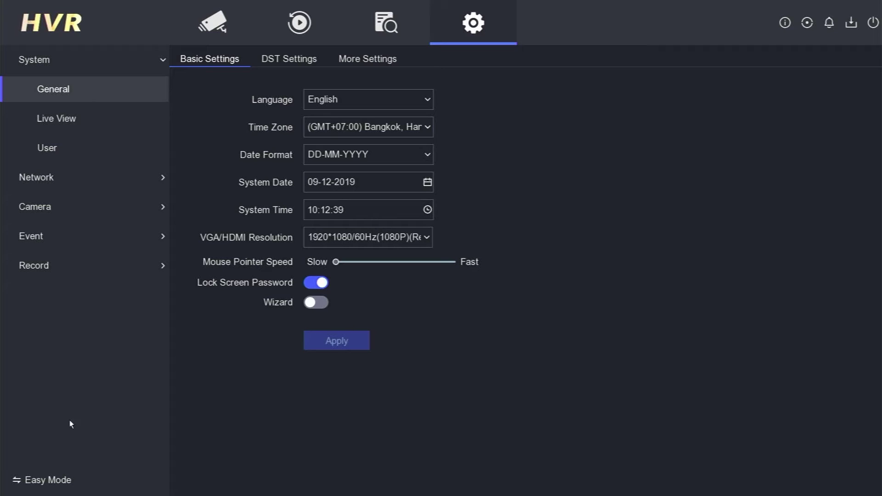
pyautogui.click(51, 482)
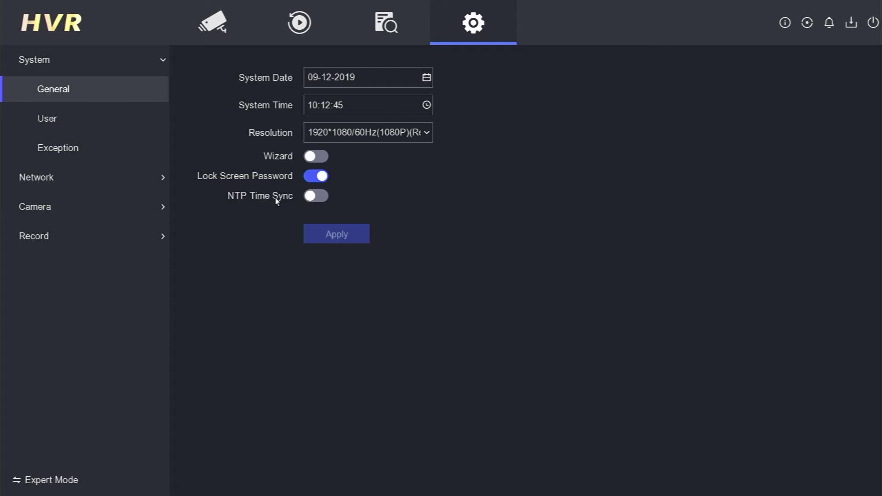
# Step: Turn on NTP Time Sync with time1.google.com port 123, apply, and return to Expert Mode
pyautogui.click(317, 196)
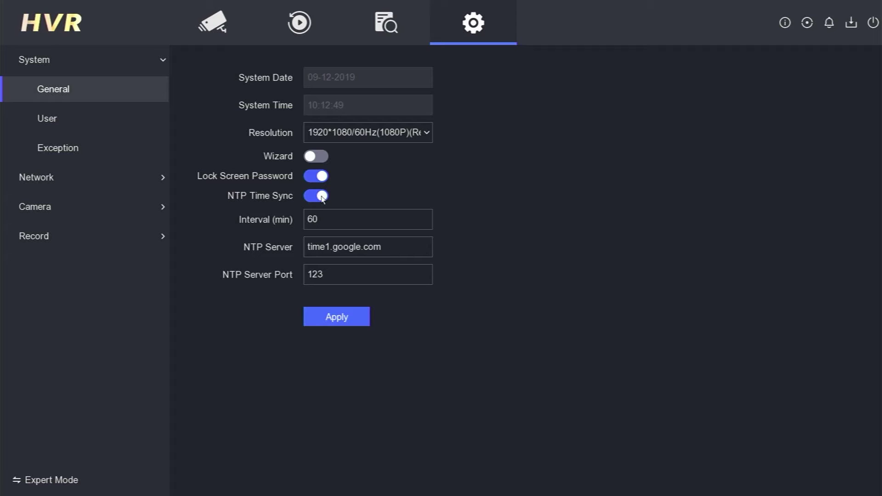
pyautogui.click(344, 321)
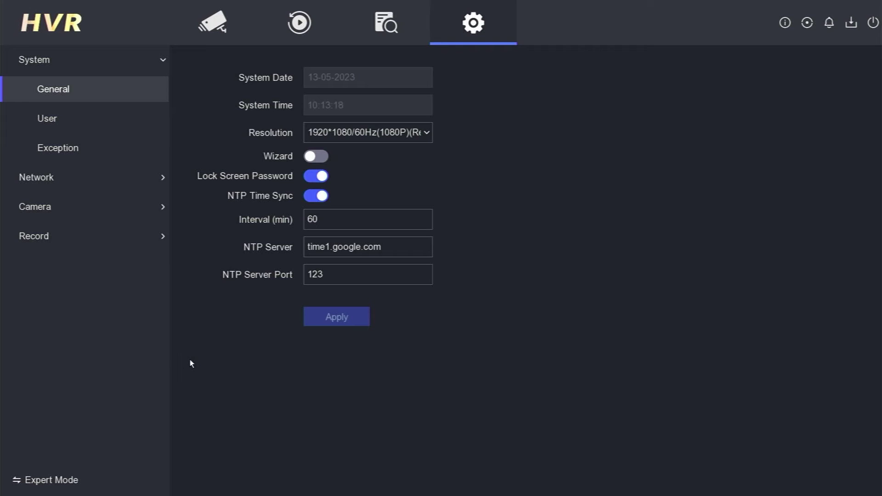
pyautogui.click(56, 481)
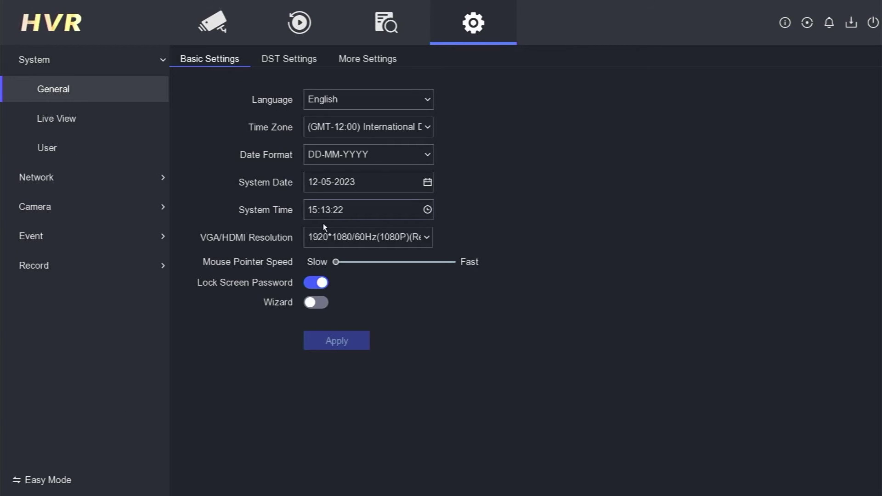
# Step: Apply the (GMT+07:00) Bangkok, Hanoi, Jakarta, Novosibirsk time zone and return to live view
pyautogui.click(340, 187)
pyautogui.click(387, 128)
pyautogui.scroll(-5, 386, 310)
pyautogui.click(388, 406)
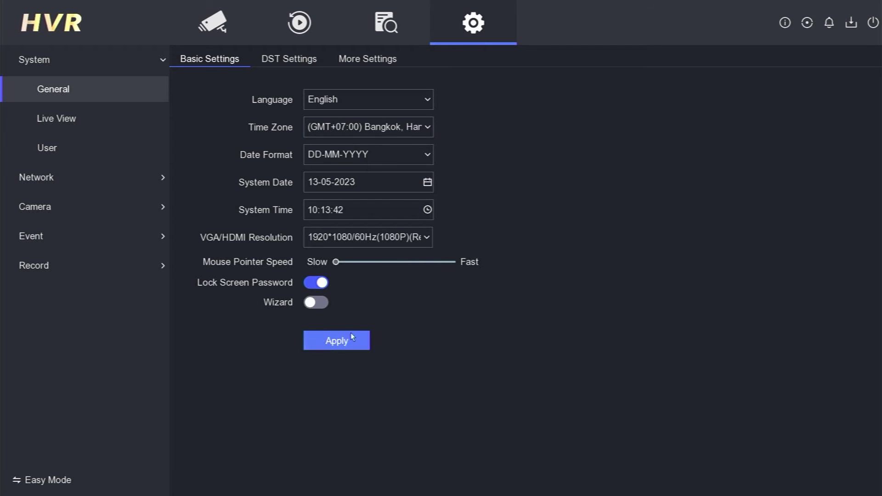
pyautogui.click(343, 346)
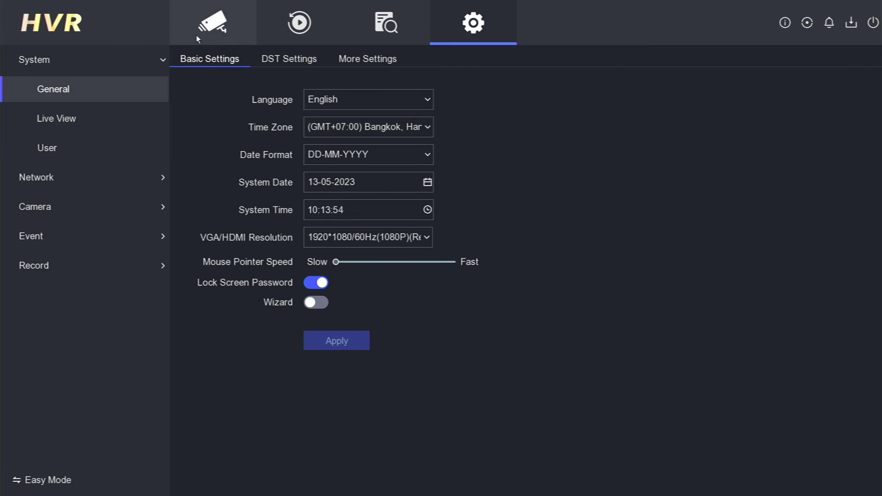
pyautogui.click(213, 23)
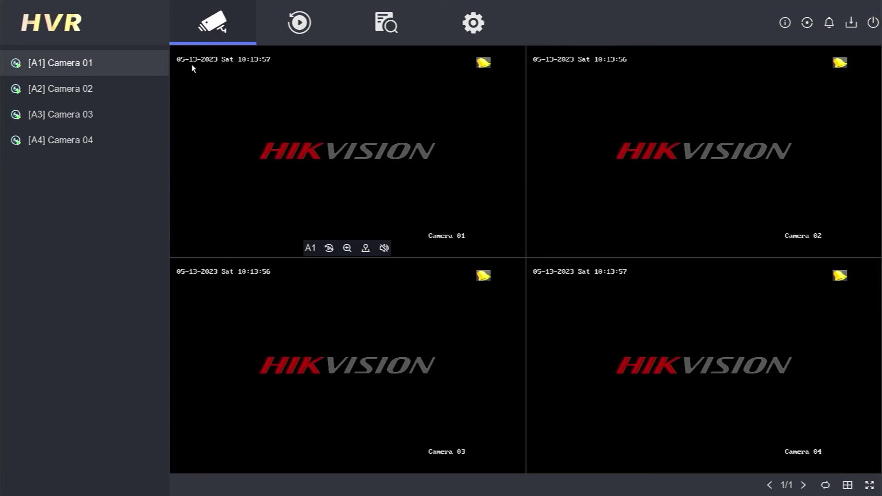